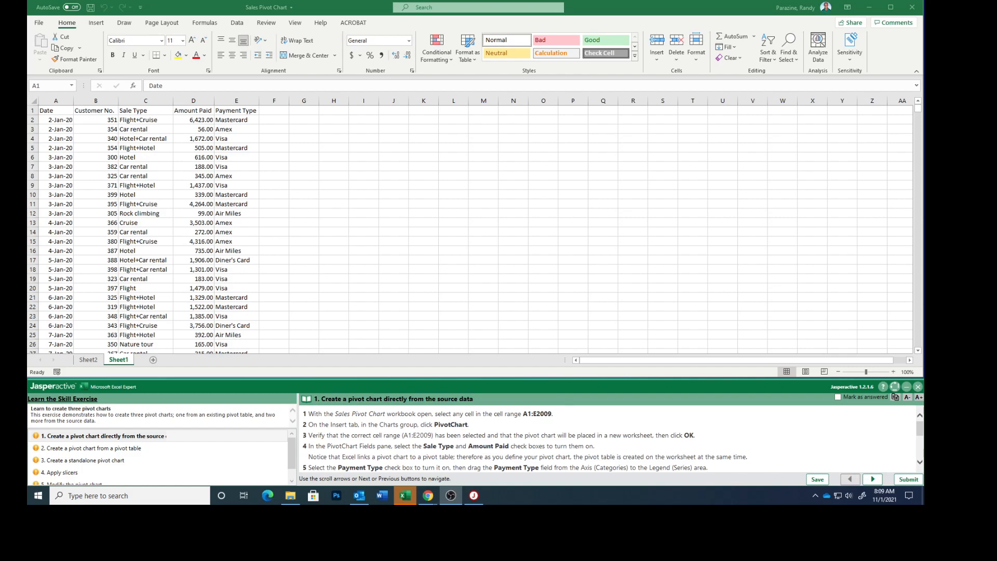
- Insert a PivotChart on a new worksheet from the Sheet1 source data in A1:E2009
{"action": "left_click", "coordinate": [148, 221]}
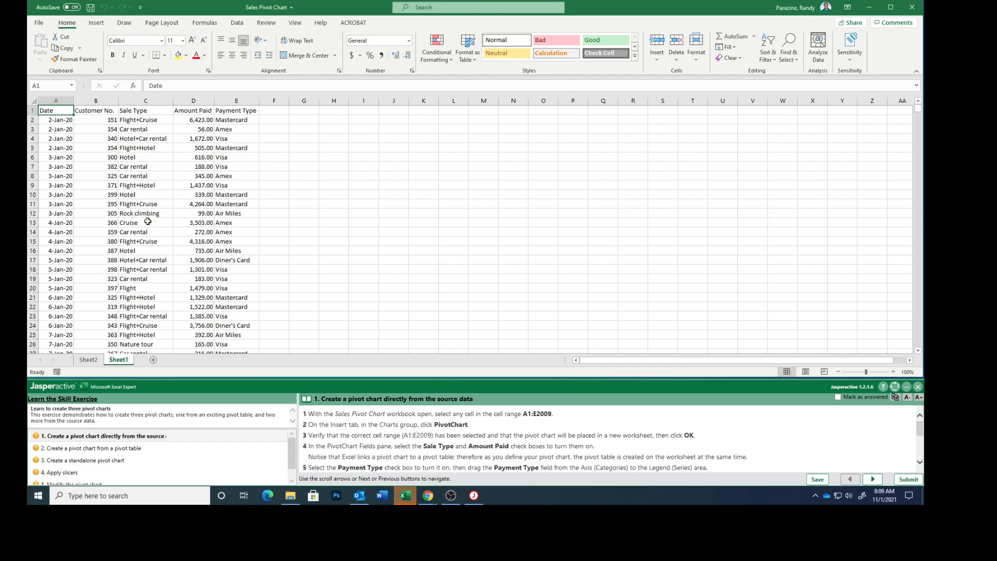
{"action": "left_click", "coordinate": [148, 222]}
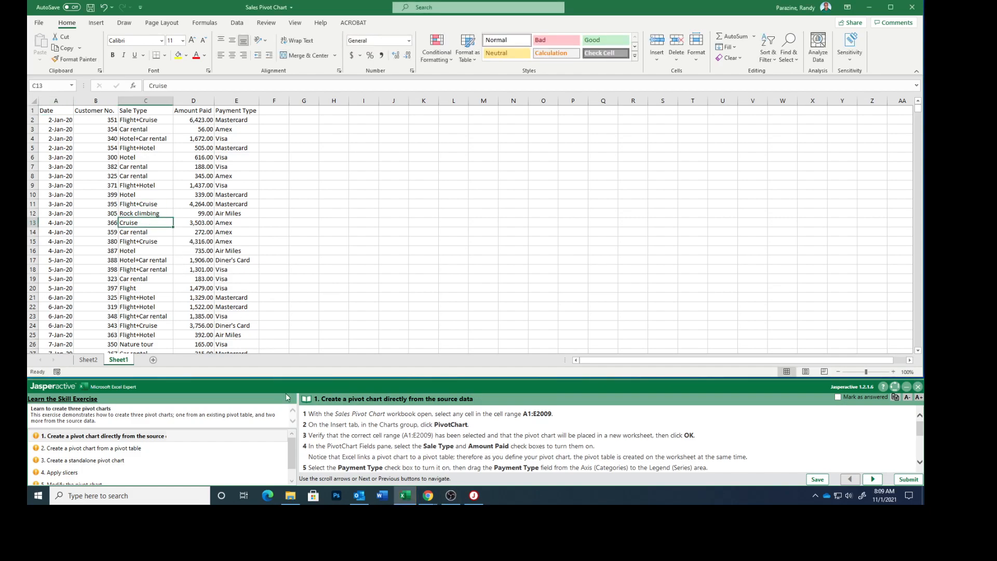
{"action": "left_click", "coordinate": [94, 24]}
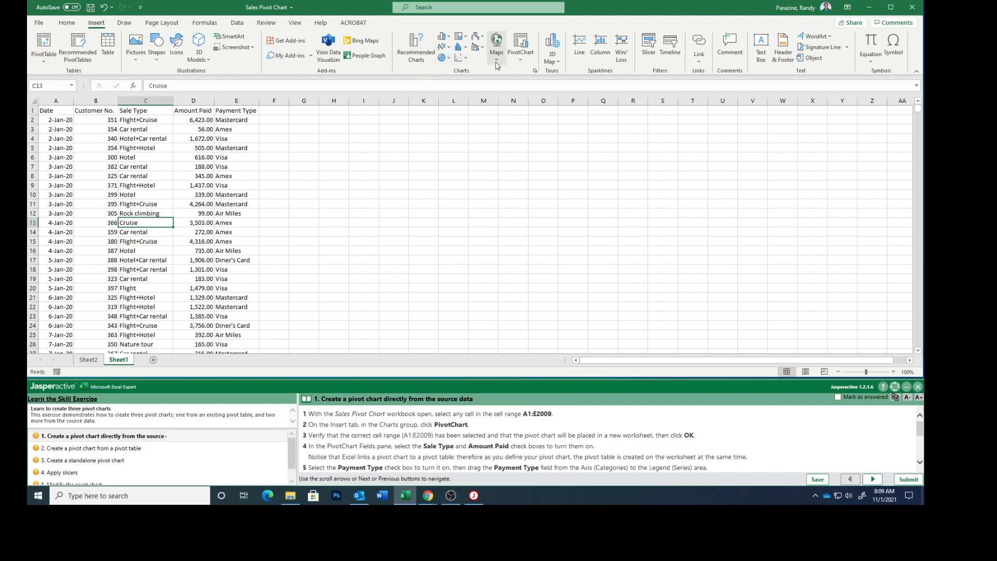
{"action": "left_click", "coordinate": [521, 44]}
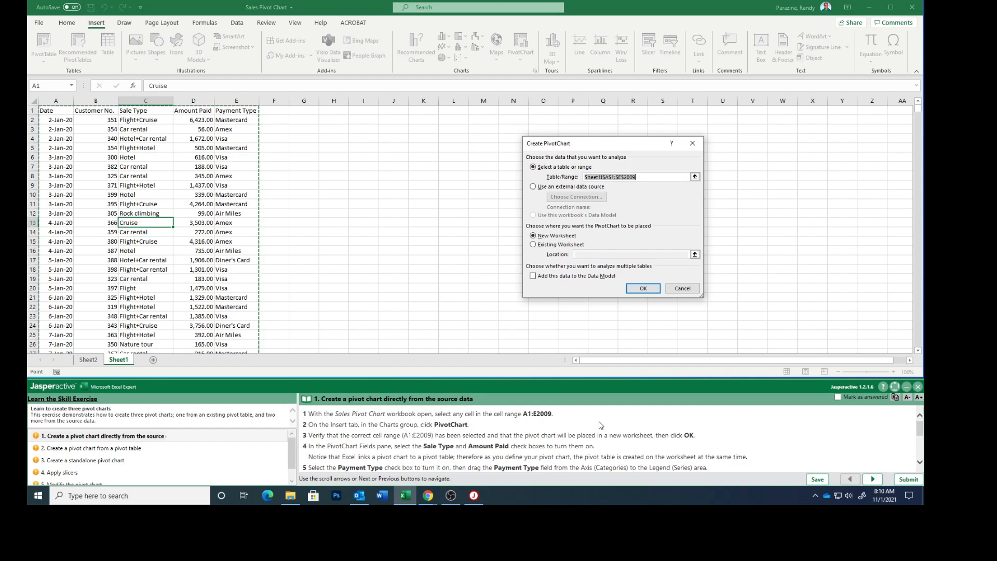
{"action": "left_click", "coordinate": [643, 288]}
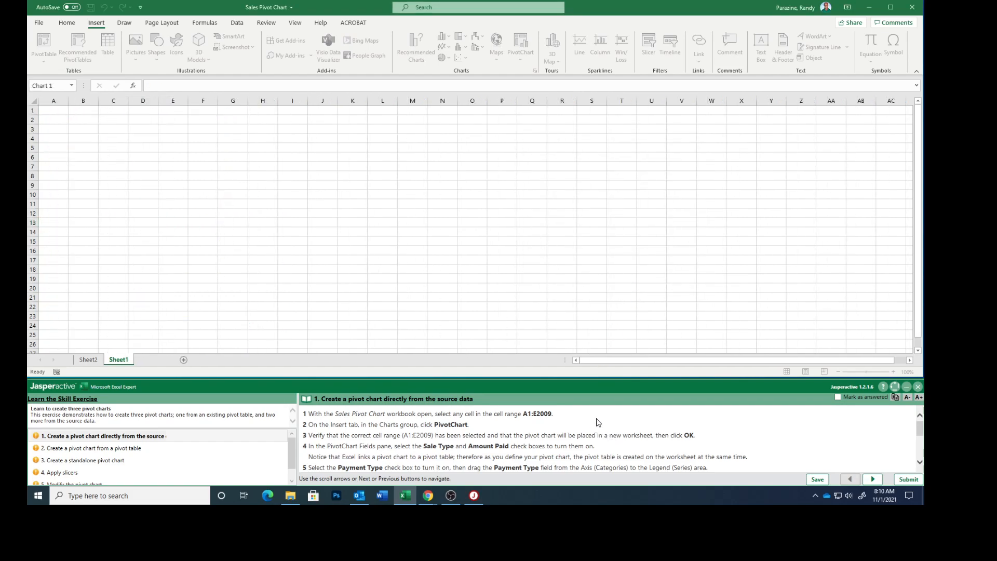
- Add the Sale Type, Amount Paid and Payment Type fields to the PivotChart, with Payment Type as the legend series
{"action": "scroll", "coordinate": [592, 441], "scroll_direction": "down", "scroll_amount": 1}
{"action": "scroll", "coordinate": [587, 444], "scroll_direction": "down", "scroll_amount": 1}
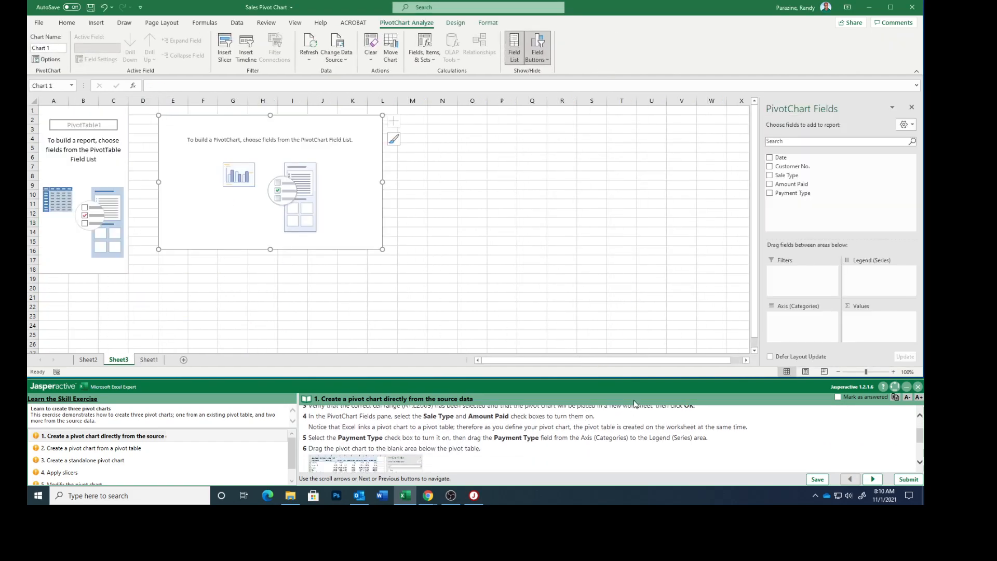
{"action": "left_click", "coordinate": [770, 175]}
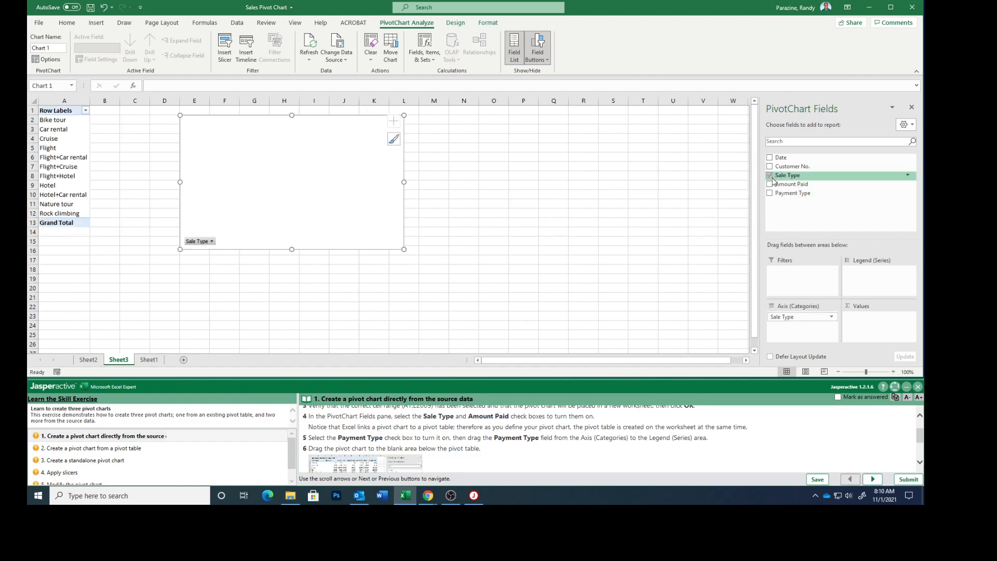
{"action": "left_click", "coordinate": [769, 184]}
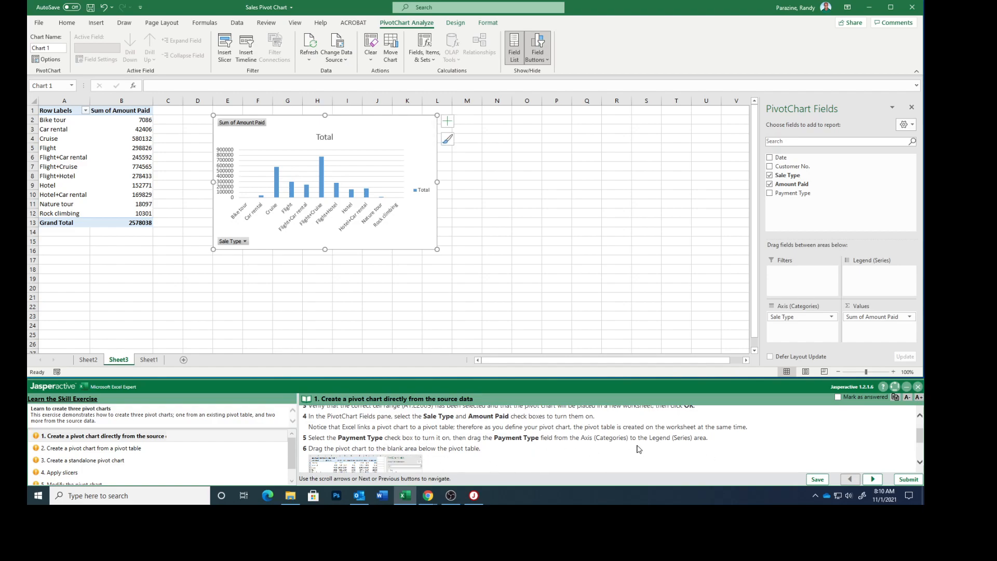
{"action": "left_click", "coordinate": [770, 195]}
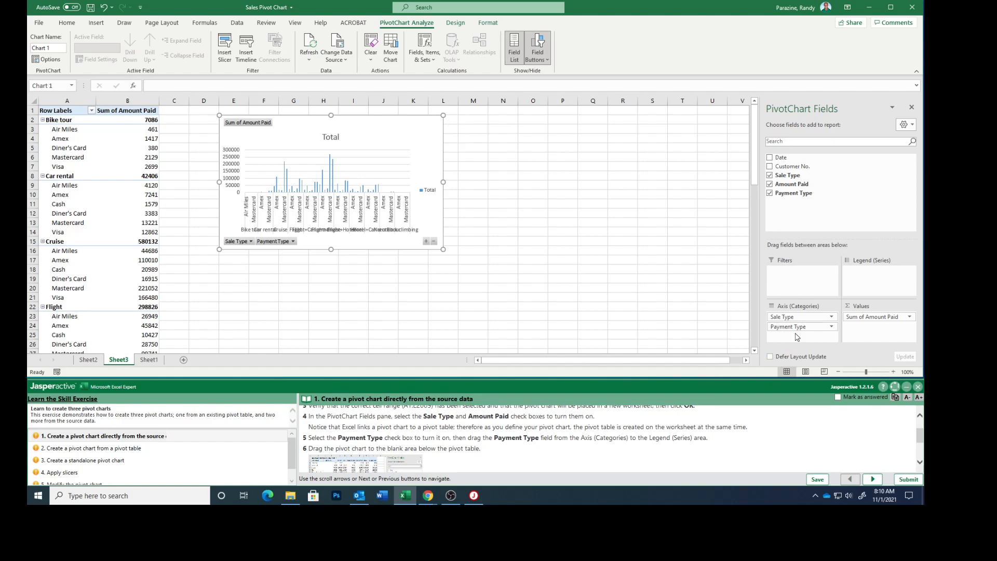
{"action": "left_click_drag", "start_coordinate": [793, 328], "coordinate": [867, 281]}
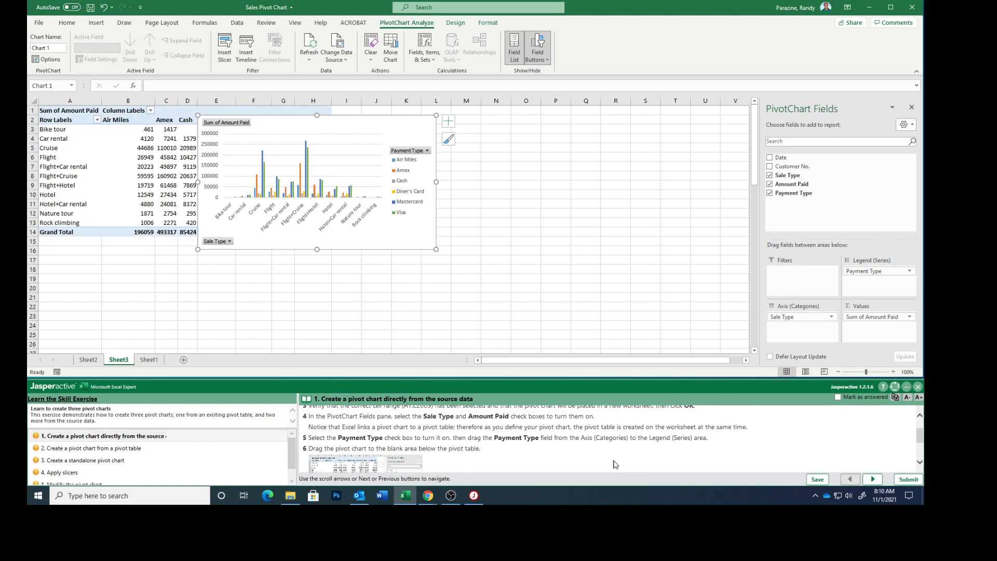
- Move the pivot chart on Sheet3 to the blank area below its pivot table
{"action": "scroll", "coordinate": [621, 463], "scroll_direction": "down", "scroll_amount": 1}
{"action": "scroll", "coordinate": [622, 462], "scroll_direction": "down", "scroll_amount": 1}
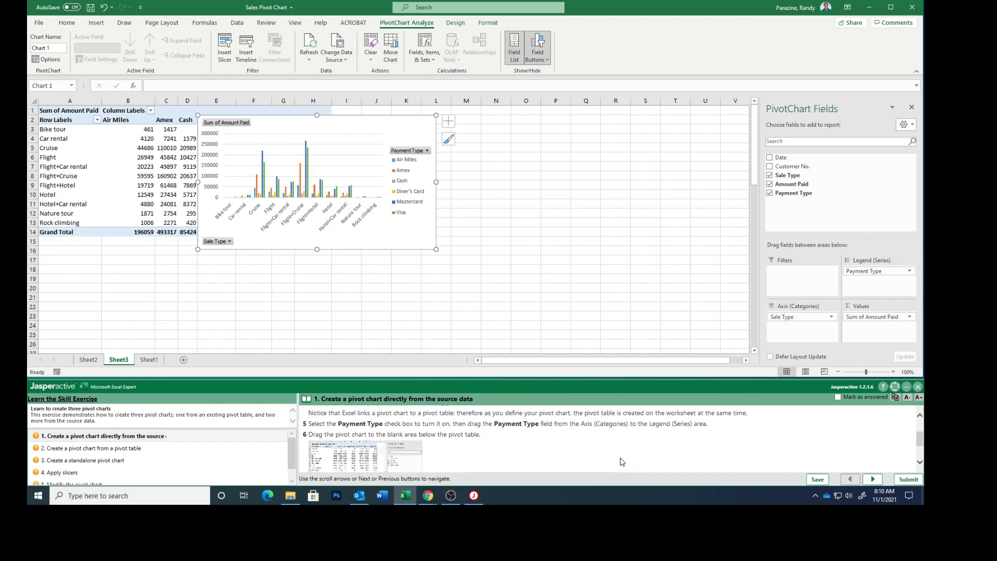
{"action": "scroll", "coordinate": [485, 439], "scroll_direction": "down", "scroll_amount": 3}
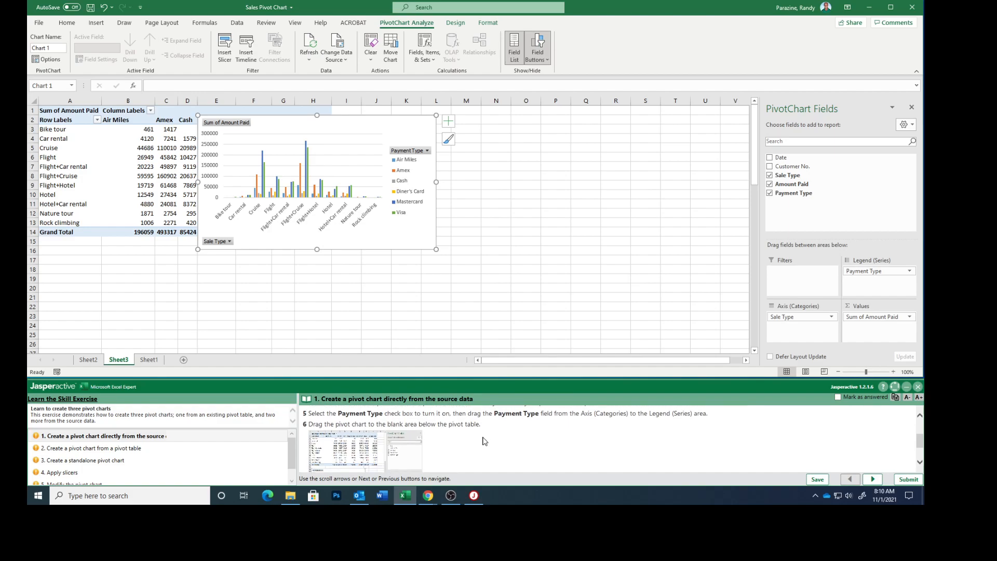
{"action": "left_click_drag", "start_coordinate": [325, 125], "coordinate": [172, 254]}
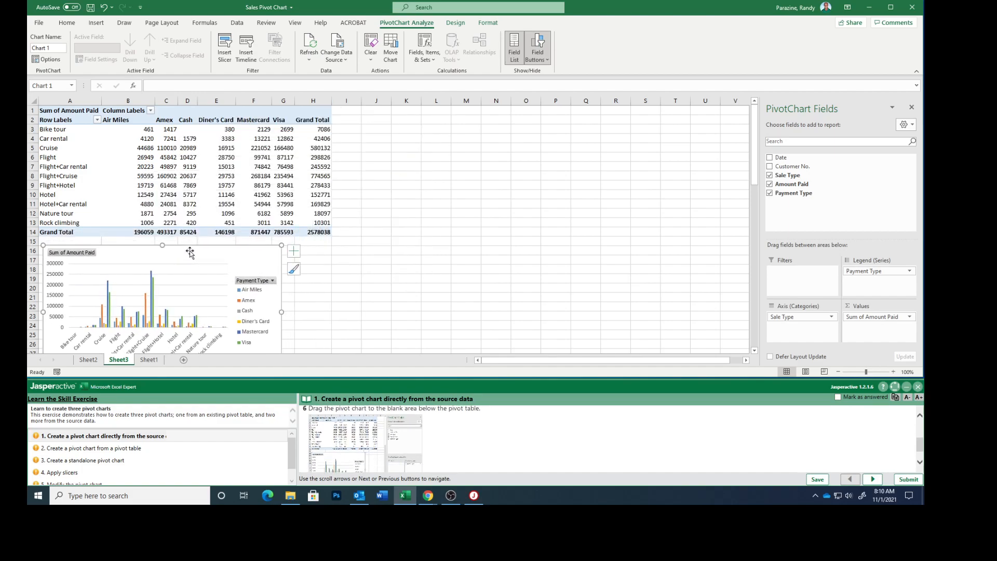
- Mark the exercise task on creating a pivot chart from source data as answered and go to the next task
{"action": "scroll", "coordinate": [536, 223], "scroll_direction": "down", "scroll_amount": 3}
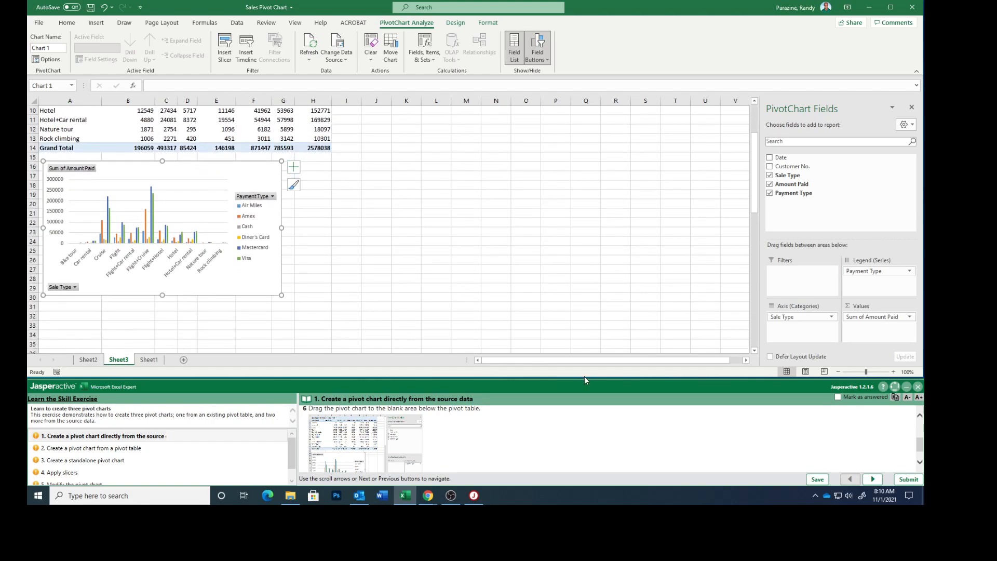
{"action": "scroll", "coordinate": [567, 431], "scroll_direction": "down", "scroll_amount": 2}
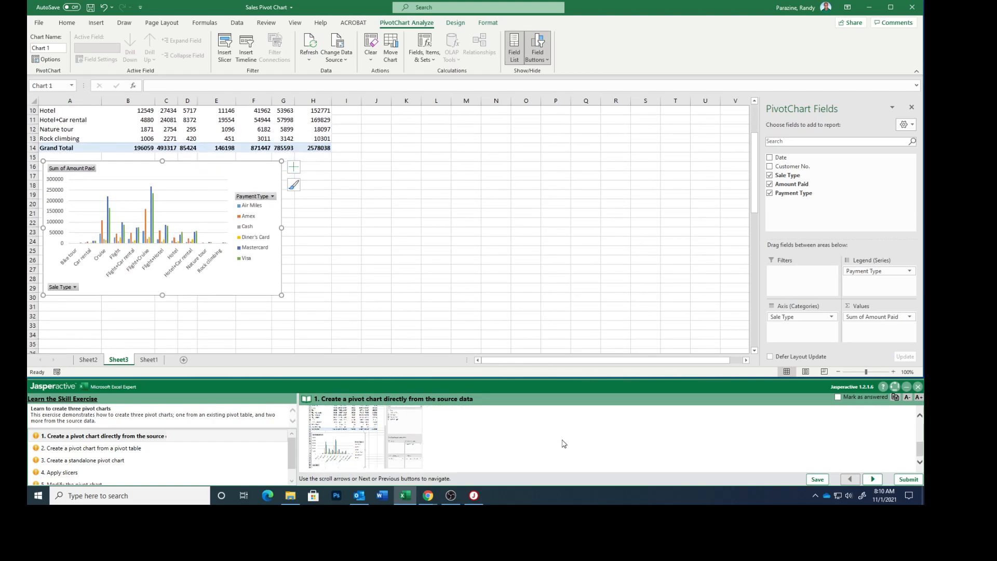
{"action": "left_click", "coordinate": [838, 397]}
{"action": "left_click", "coordinate": [871, 479]}
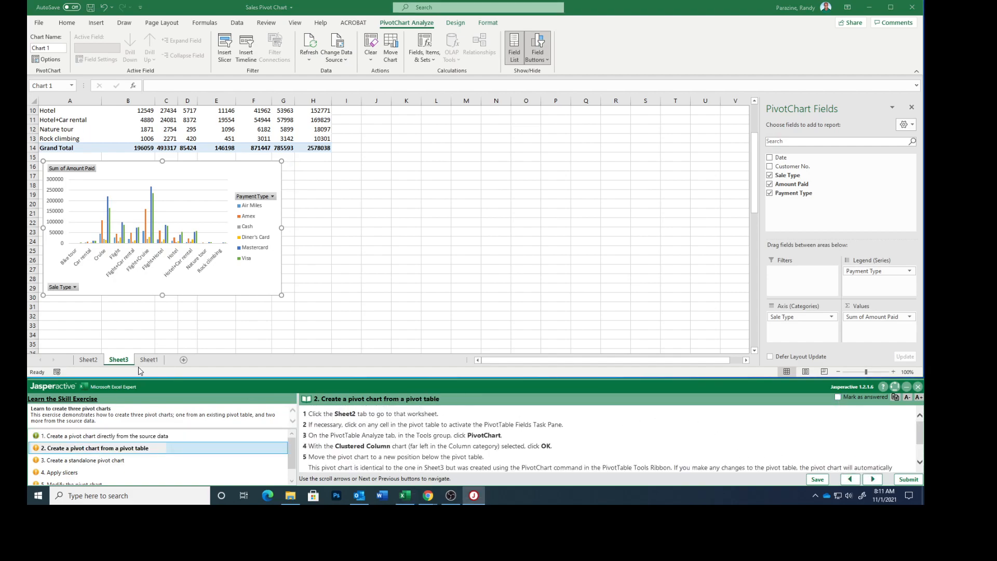
- Insert a Clustered Column pivot chart from the existing pivot table on Sheet2 and place it below the table
{"action": "left_click", "coordinate": [88, 360]}
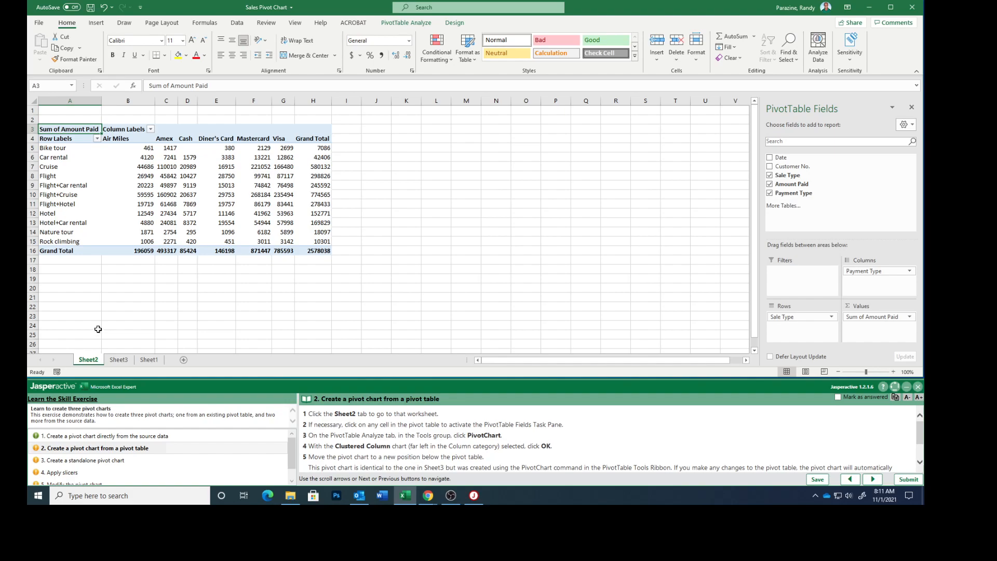
{"action": "left_click", "coordinate": [136, 193]}
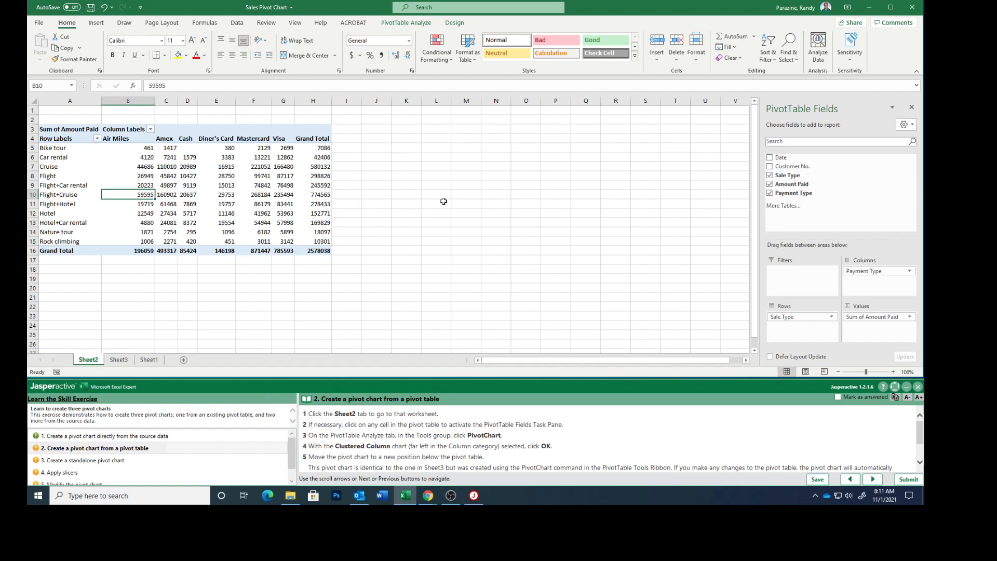
{"action": "left_click", "coordinate": [407, 23]}
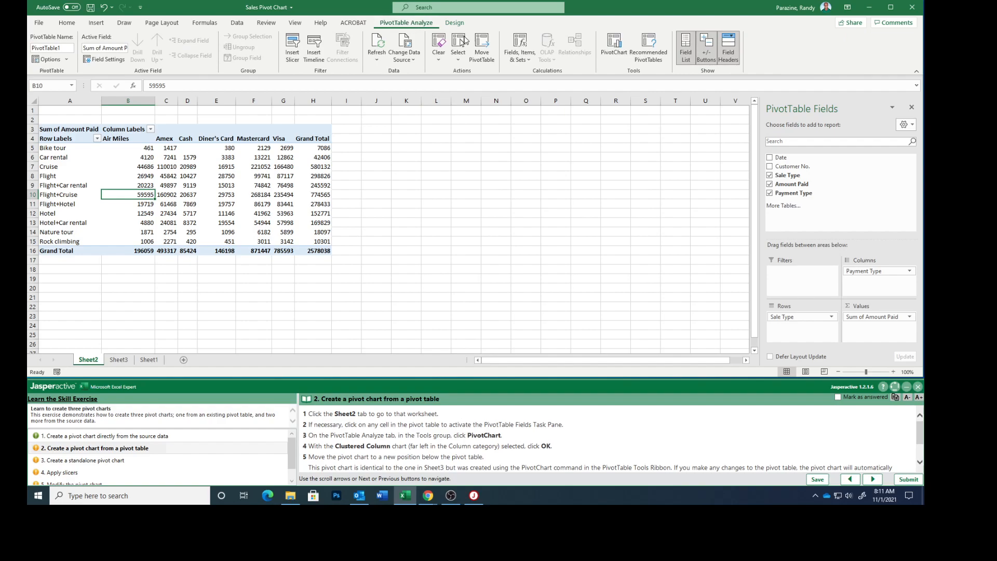
{"action": "left_click", "coordinate": [611, 50]}
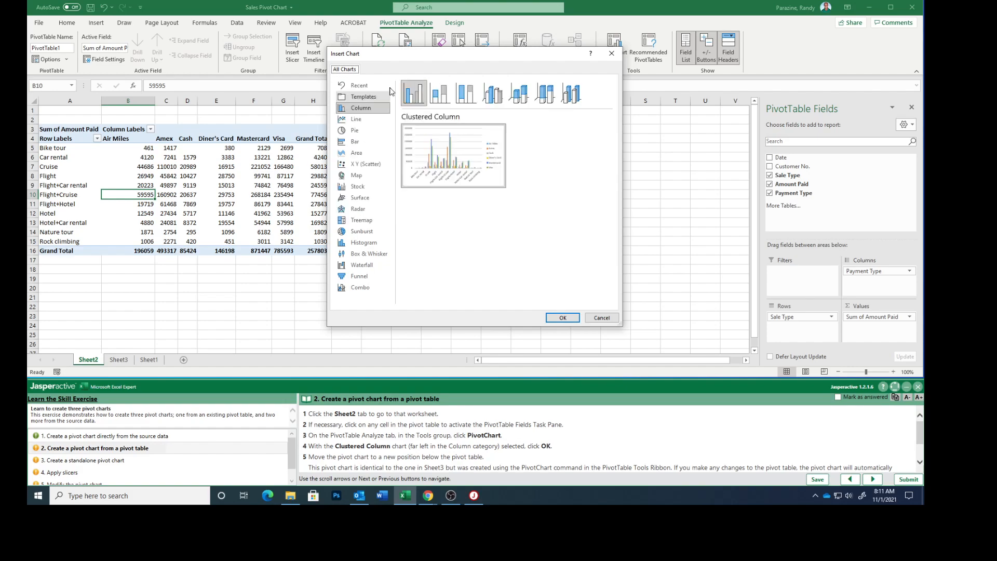
{"action": "left_click", "coordinate": [409, 94]}
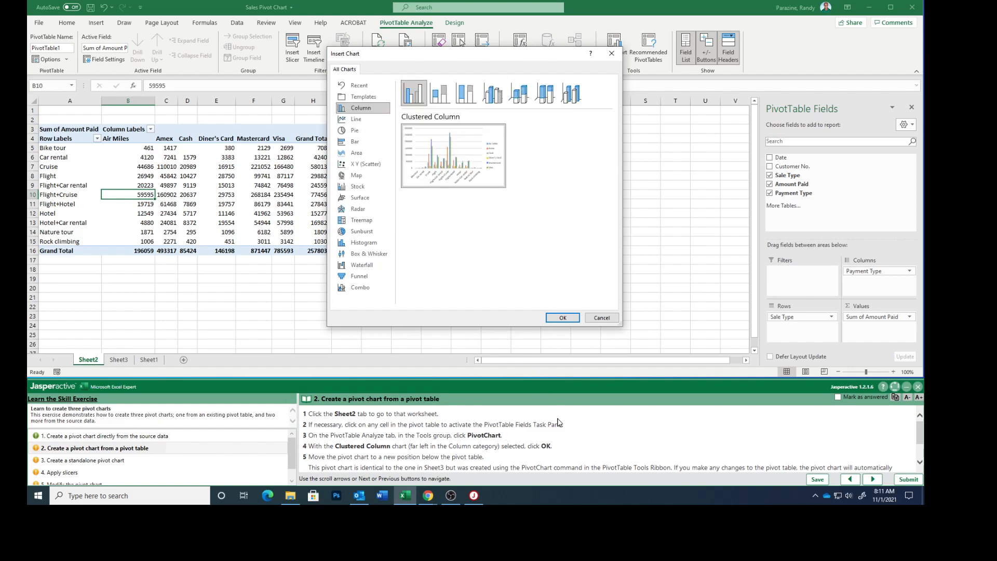
{"action": "left_click", "coordinate": [548, 318]}
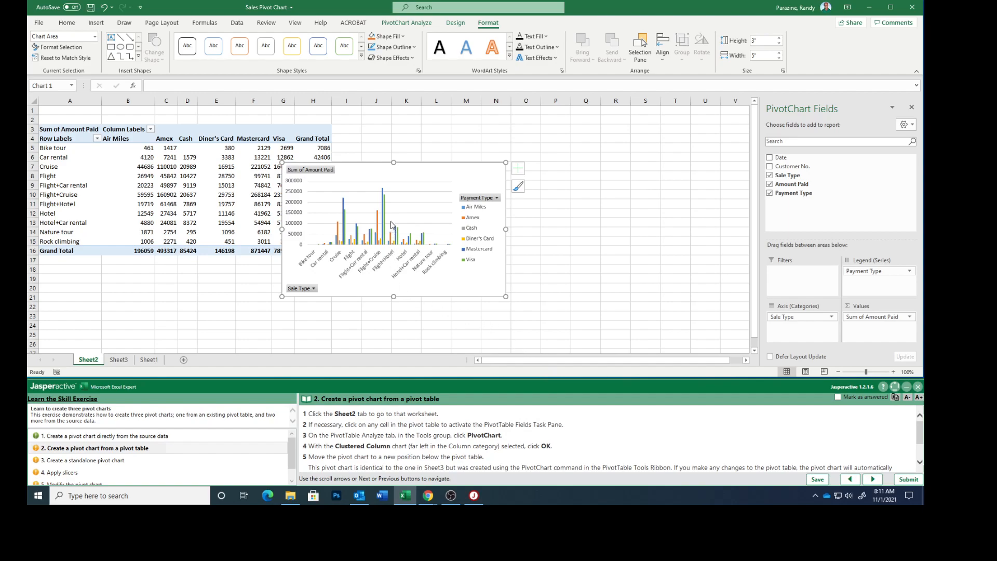
{"action": "left_click_drag", "start_coordinate": [397, 184], "coordinate": [175, 289]}
- Filter the Sheet2 pivot table's column labels to exclude Air Miles and Cash
{"action": "scroll", "coordinate": [539, 440], "scroll_direction": "down", "scroll_amount": 2}
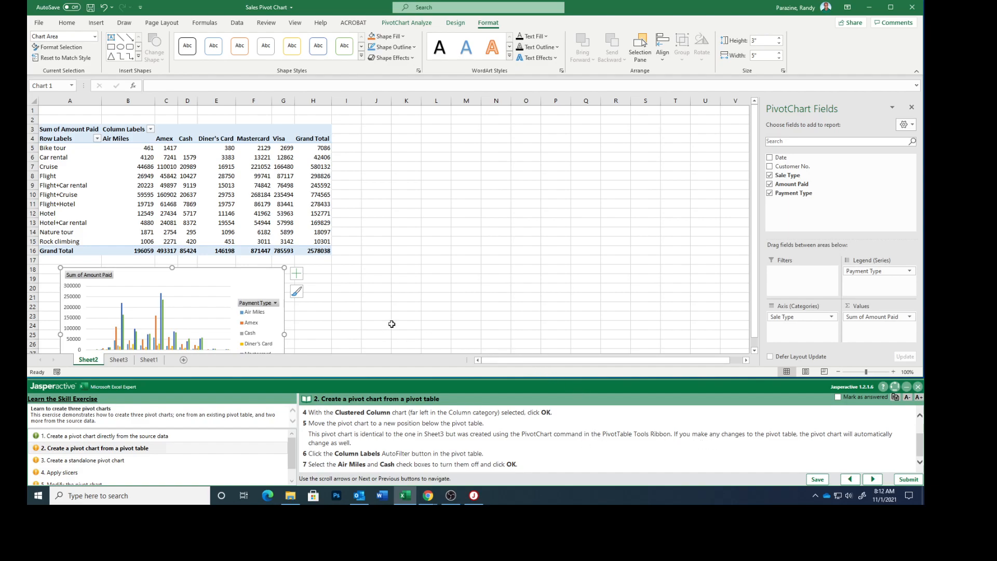
{"action": "left_click", "coordinate": [150, 130]}
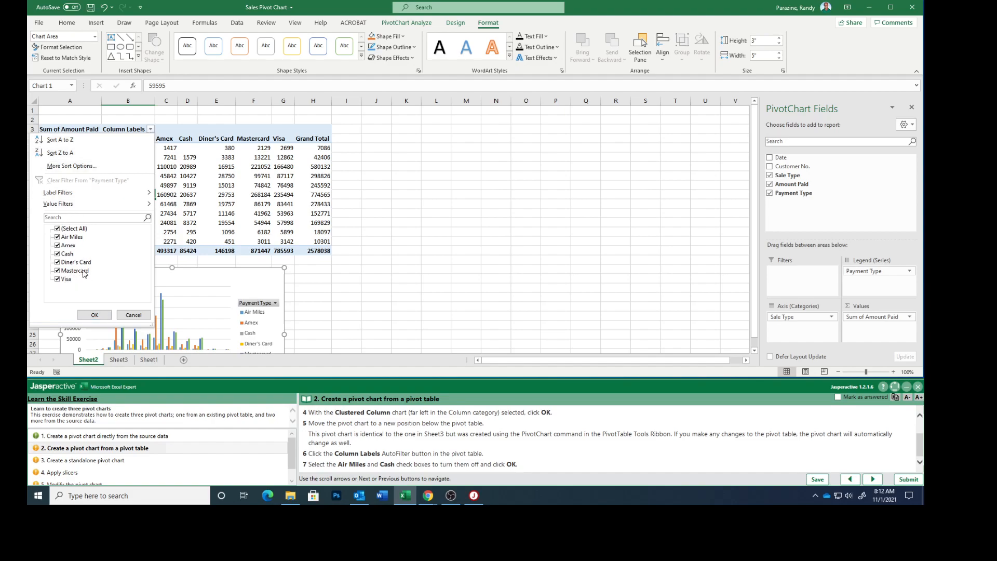
{"action": "left_click", "coordinate": [58, 237]}
{"action": "left_click", "coordinate": [57, 254]}
{"action": "left_click", "coordinate": [110, 317]}
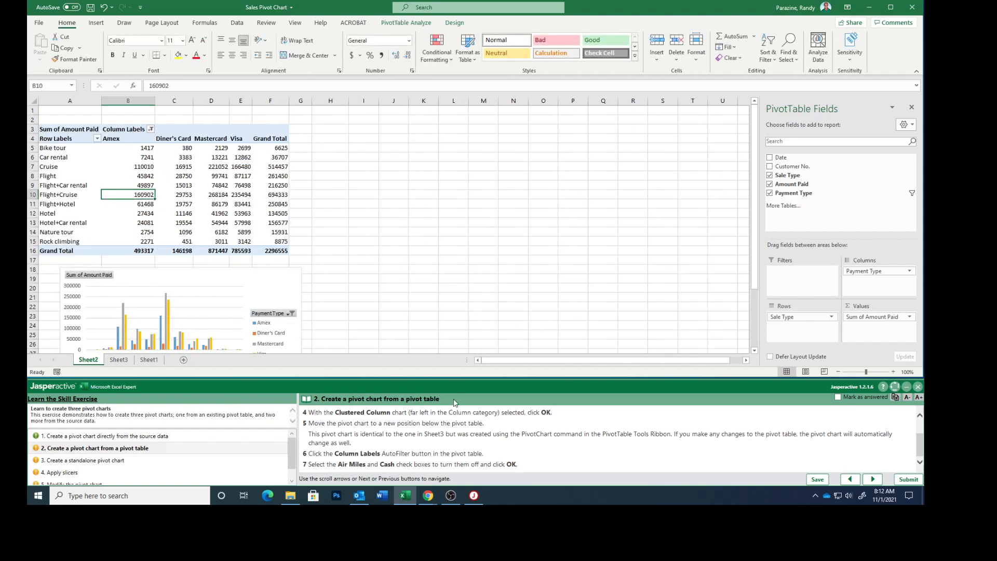
- Mark the task on creating a pivot chart from a pivot table as answered and go to the standalone chart task
{"action": "left_click", "coordinate": [839, 397]}
{"action": "left_click", "coordinate": [875, 480]}
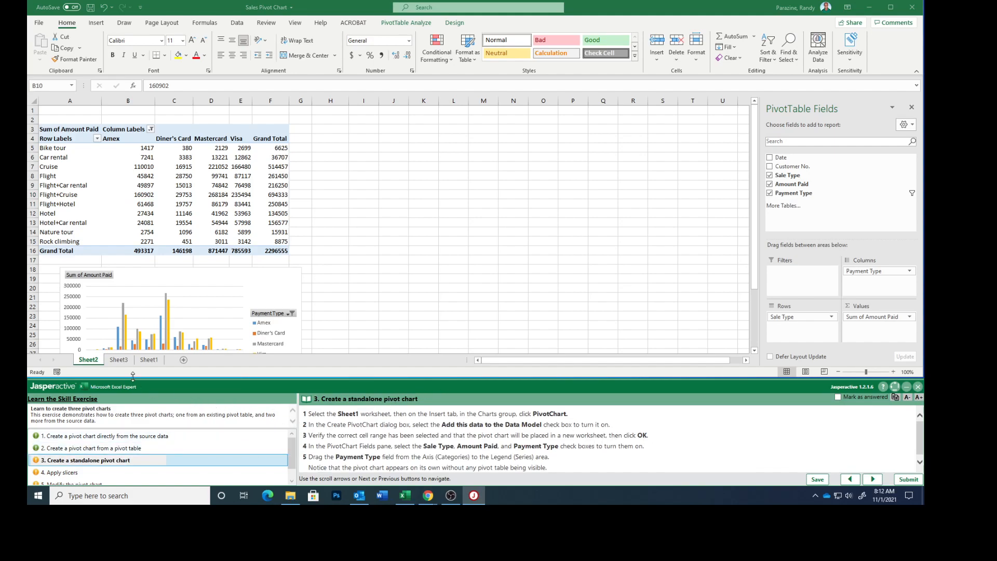
- Insert a PivotChart on a new worksheet from the Sheet1 data, adding the data to the Data Model
{"action": "left_click", "coordinate": [148, 362]}
{"action": "left_click", "coordinate": [148, 362]}
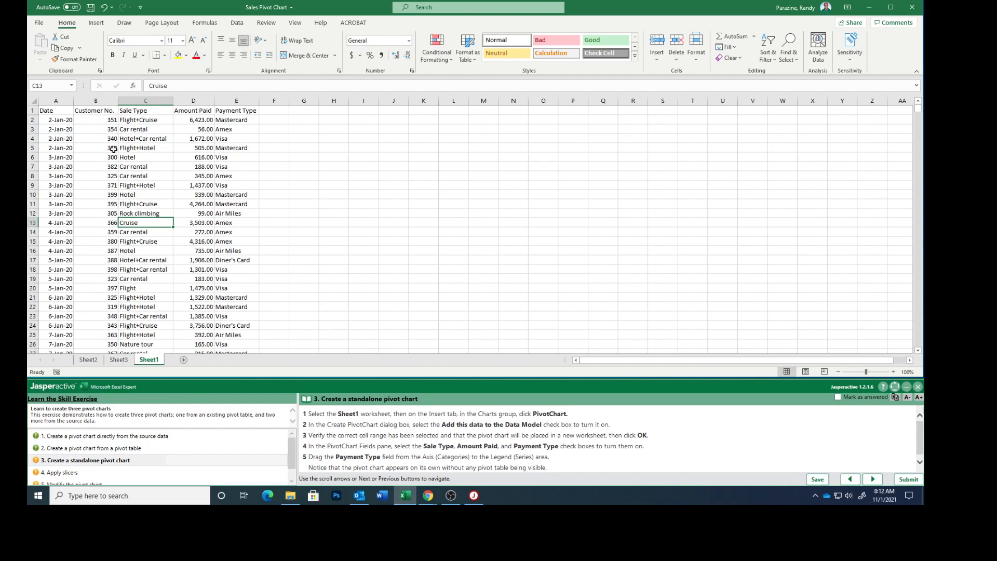
{"action": "left_click", "coordinate": [98, 22]}
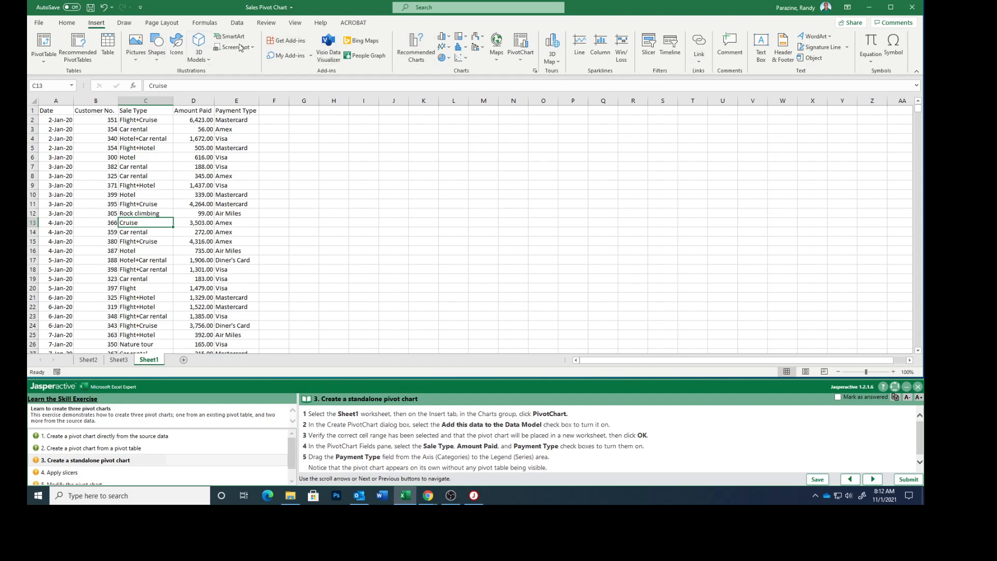
{"action": "left_click", "coordinate": [521, 45]}
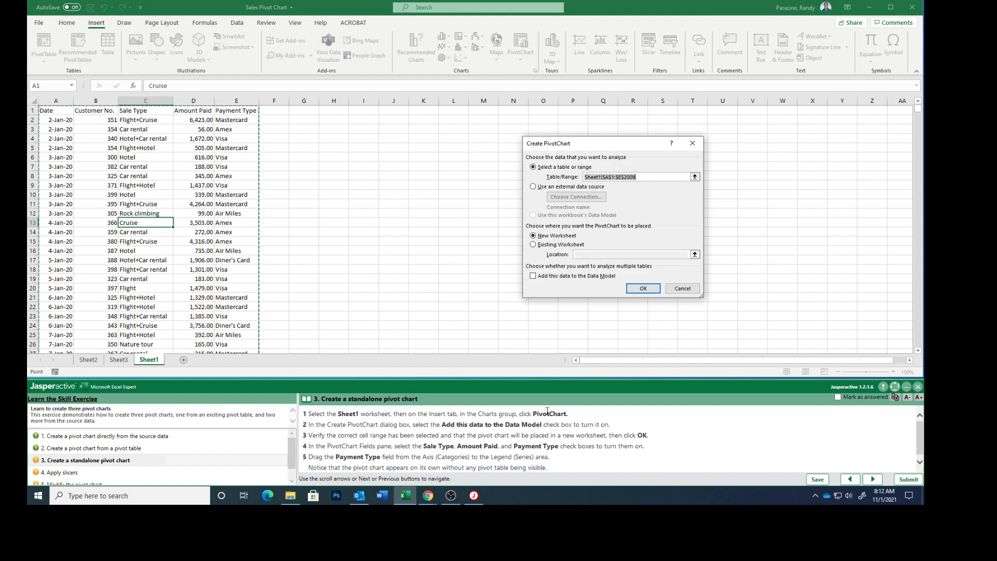
{"action": "left_click", "coordinate": [533, 276]}
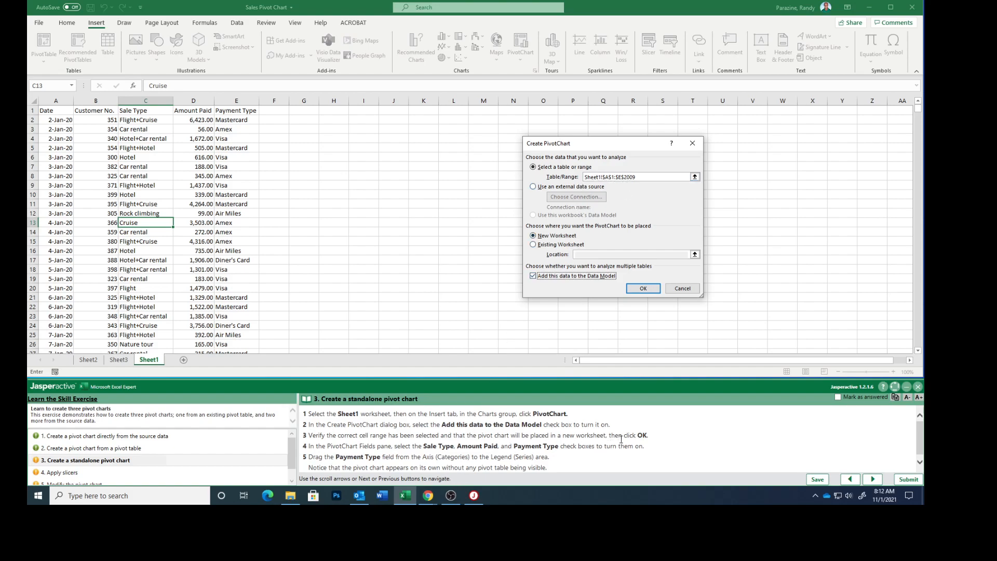
{"action": "left_click", "coordinate": [642, 289]}
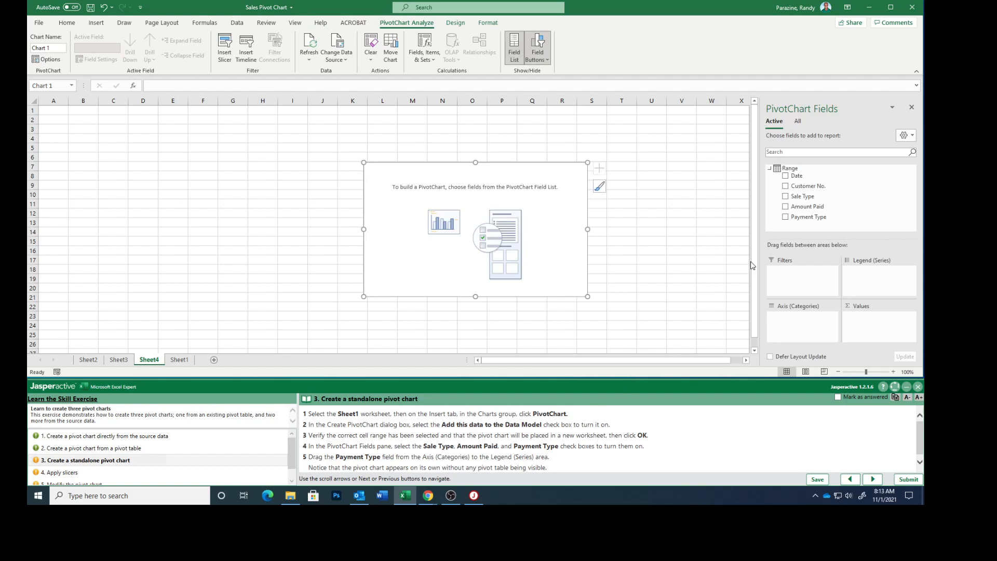
- Add the Sale Type, Amount Paid and Payment Type fields to the Sheet4 pivot chart, with Payment Type in the Legend (Series) area
{"action": "left_click", "coordinate": [786, 197]}
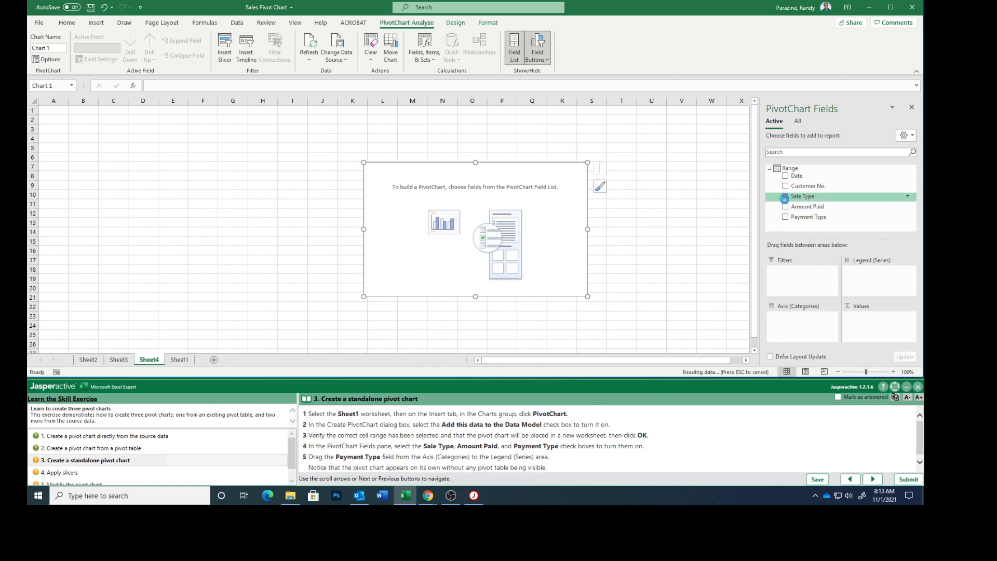
{"action": "left_click", "coordinate": [786, 208]}
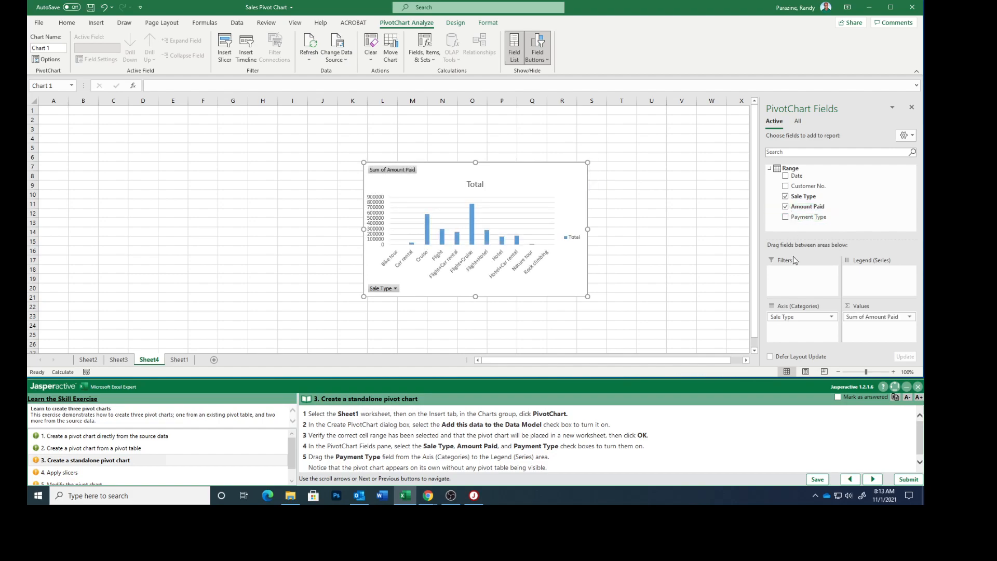
{"action": "left_click", "coordinate": [785, 217]}
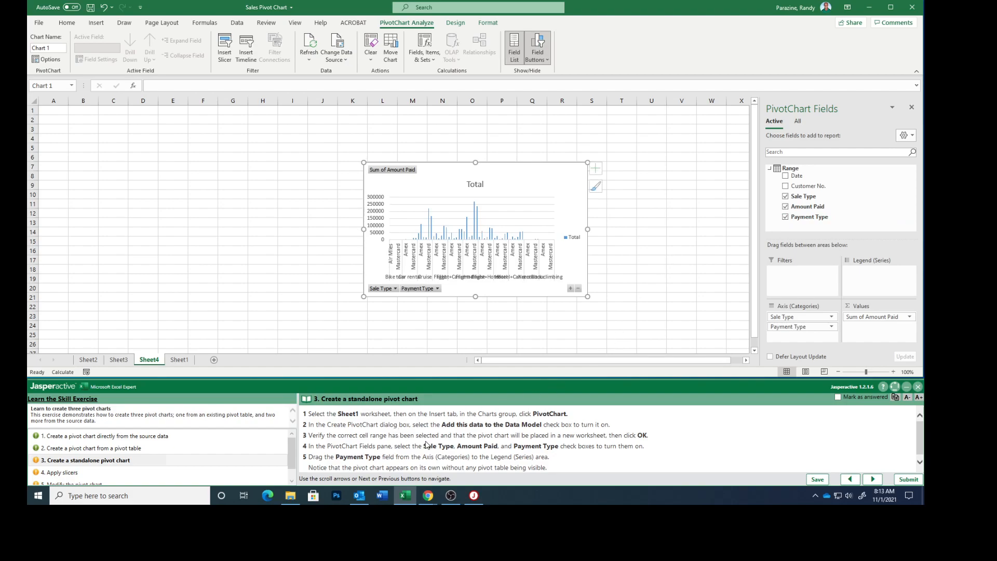
{"action": "scroll", "coordinate": [454, 460], "scroll_direction": "down", "scroll_amount": 1}
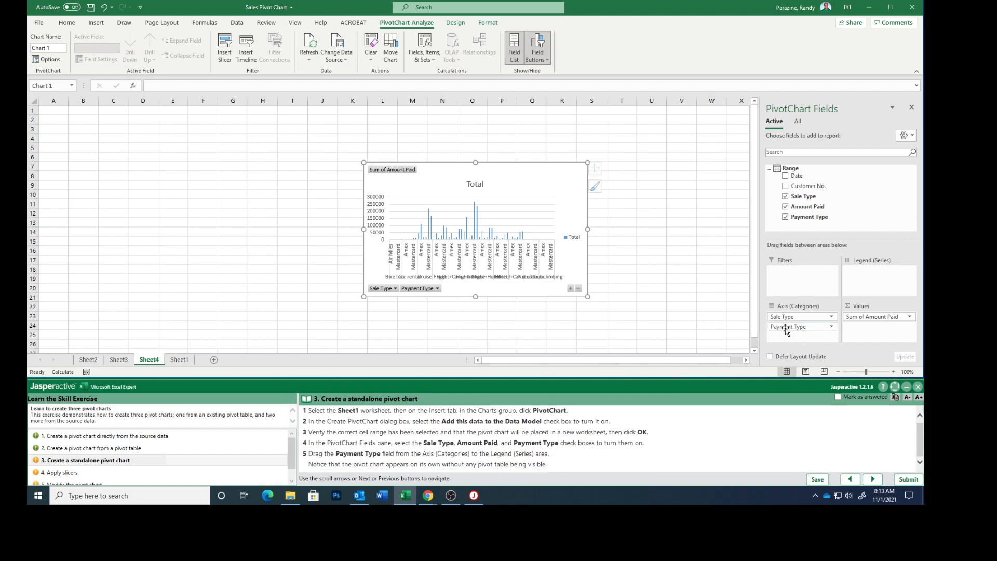
{"action": "left_click_drag", "start_coordinate": [786, 326], "coordinate": [864, 275]}
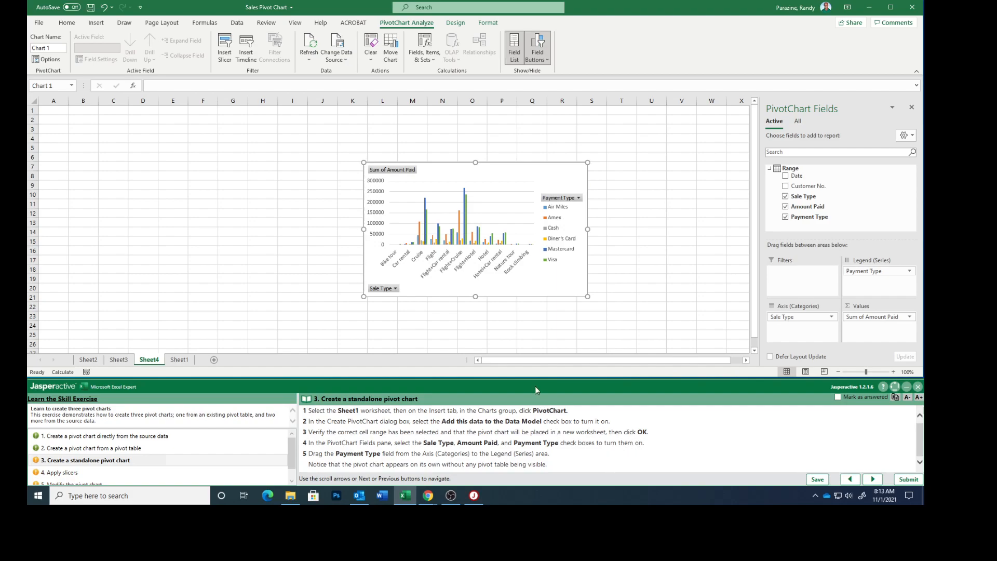
- Mark the standalone pivot chart task as answered and go to the Apply slicers task
{"action": "left_click", "coordinate": [838, 396]}
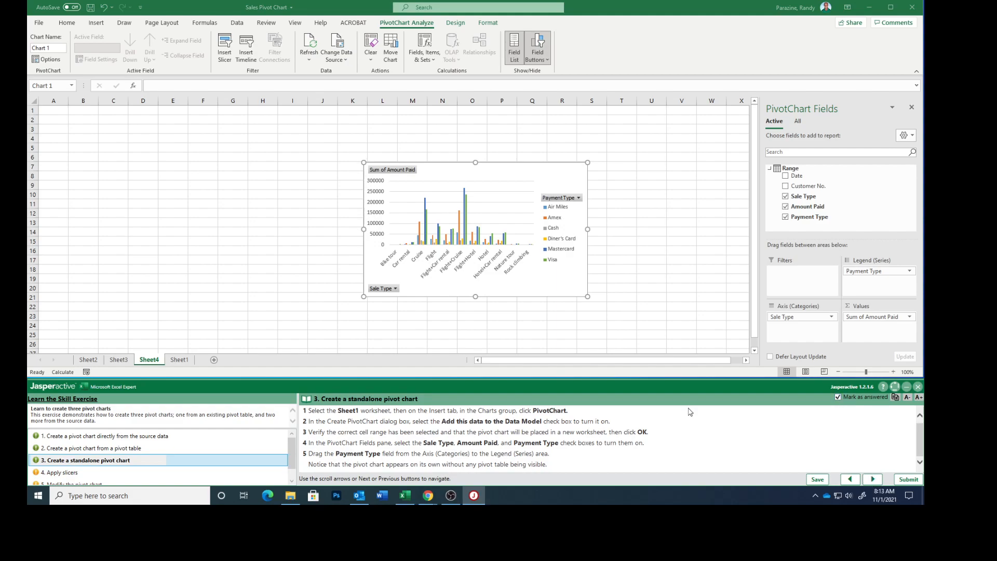
{"action": "left_click", "coordinate": [873, 479]}
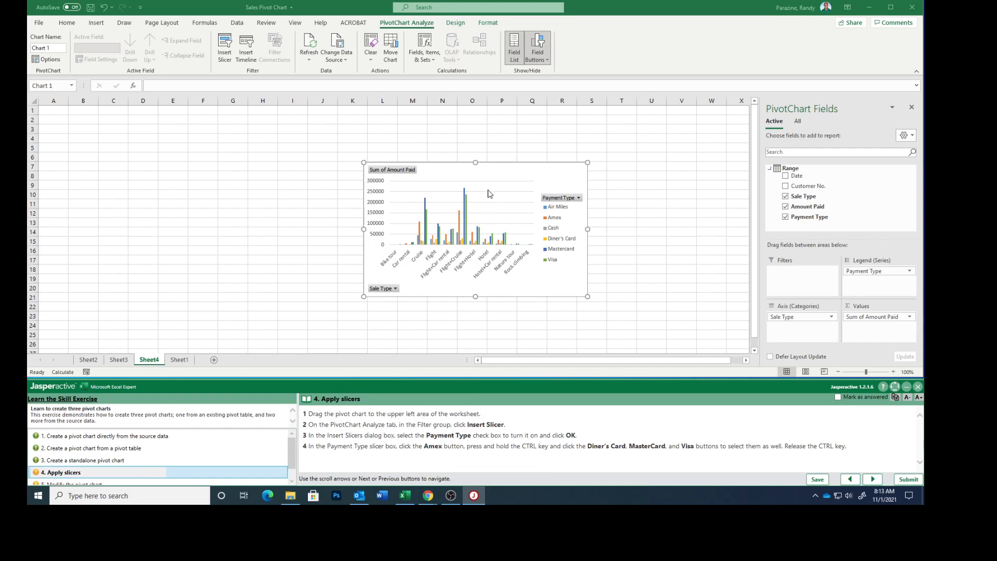
- Move the pivot chart to the upper-left area of the worksheet and insert a Payment Type slicer for it
{"action": "left_click_drag", "start_coordinate": [430, 167], "coordinate": [118, 120]}
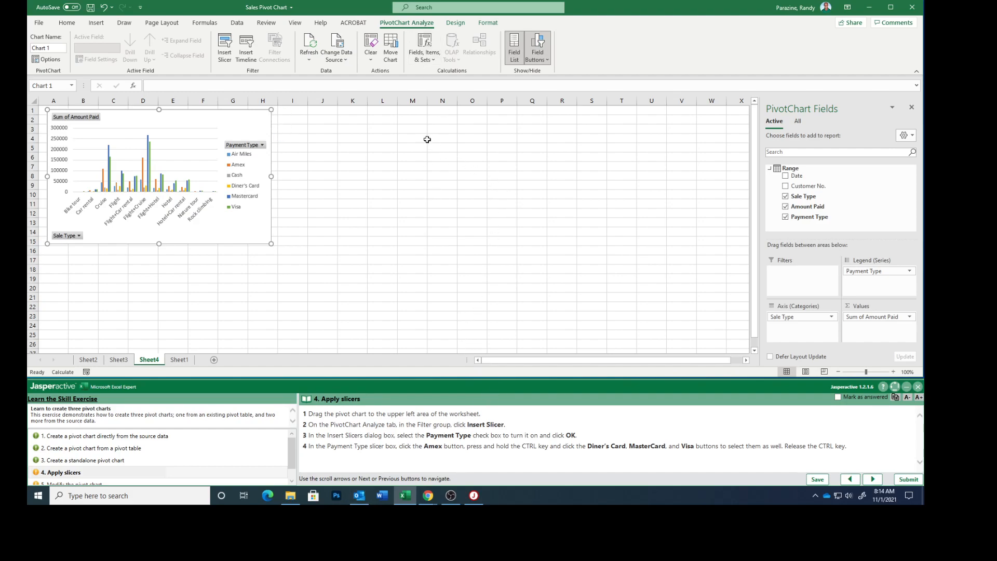
{"action": "left_click", "coordinate": [225, 45]}
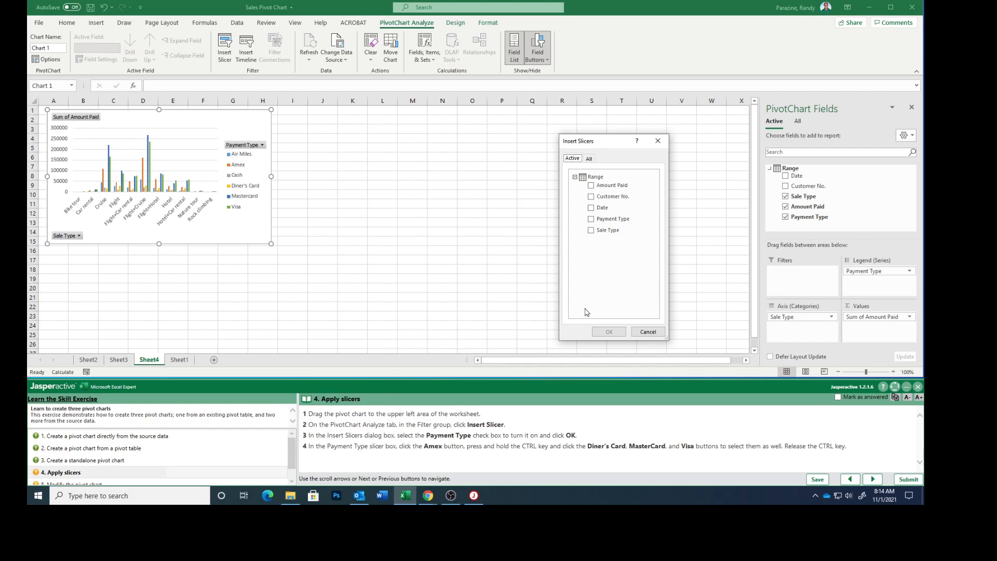
{"action": "left_click", "coordinate": [594, 221]}
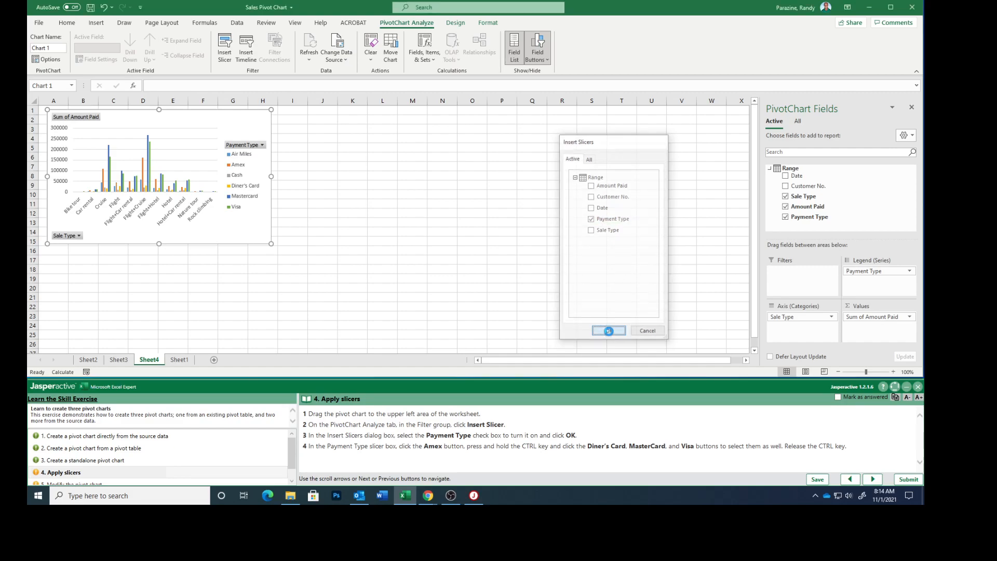
{"action": "left_click", "coordinate": [609, 332]}
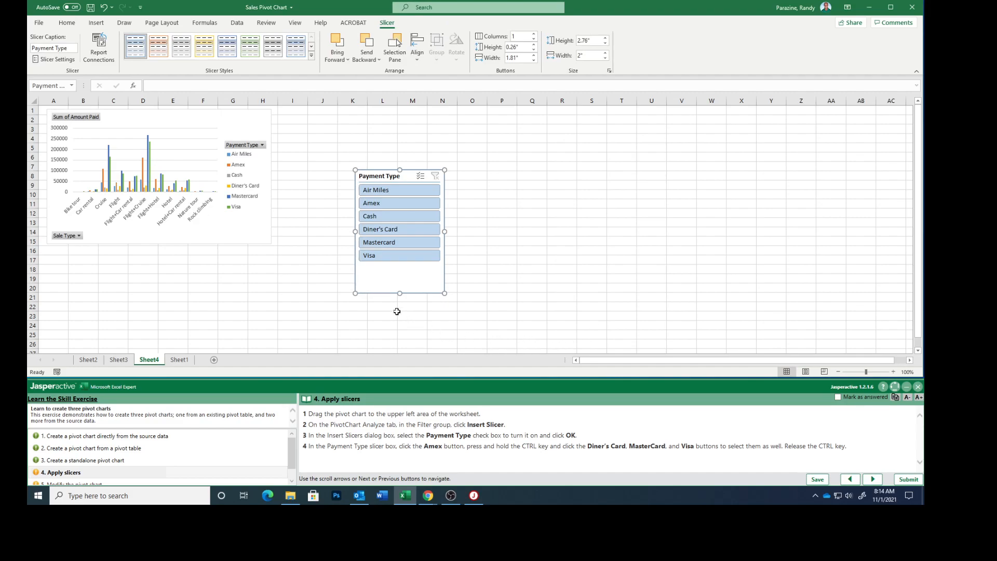
- Filter the pivot chart with the Payment Type slicer to Amex, Diner's Card, Mastercard and Visa
{"action": "left_click", "coordinate": [377, 205]}
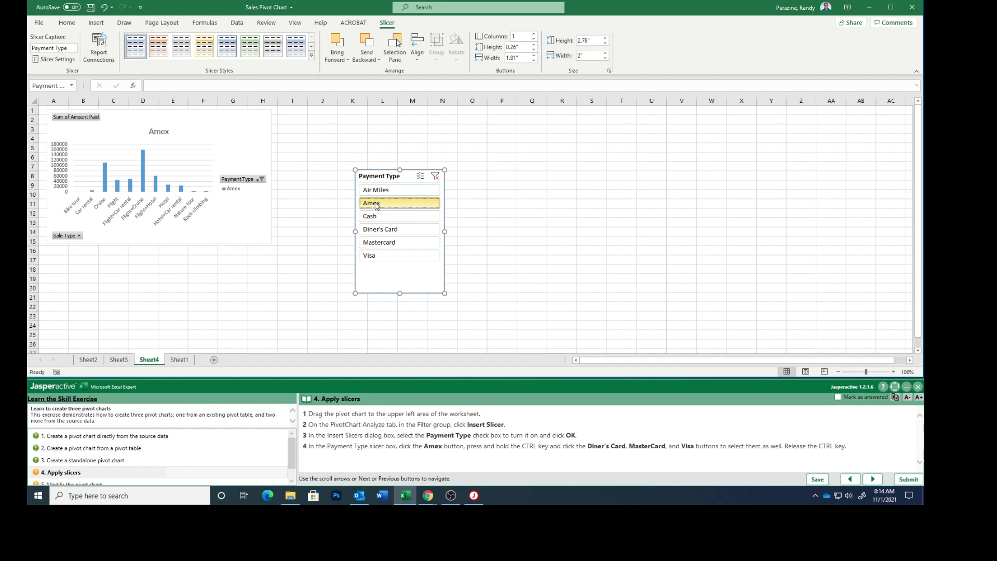
{"action": "left_click", "coordinate": [382, 233], "text": "ctrl"}
{"action": "left_click", "coordinate": [388, 243], "text": "ctrl"}
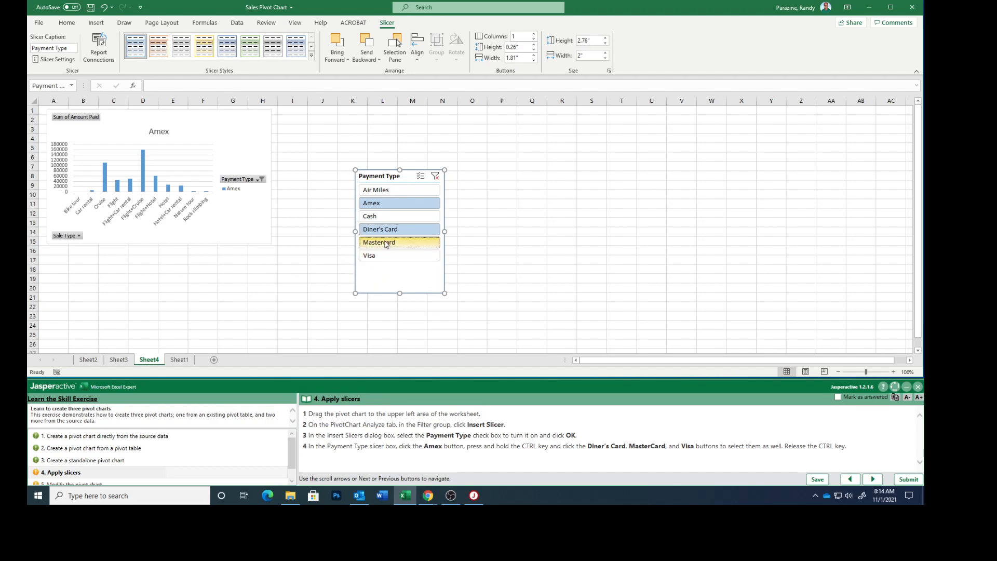
{"action": "left_click", "coordinate": [377, 258], "text": "ctrl"}
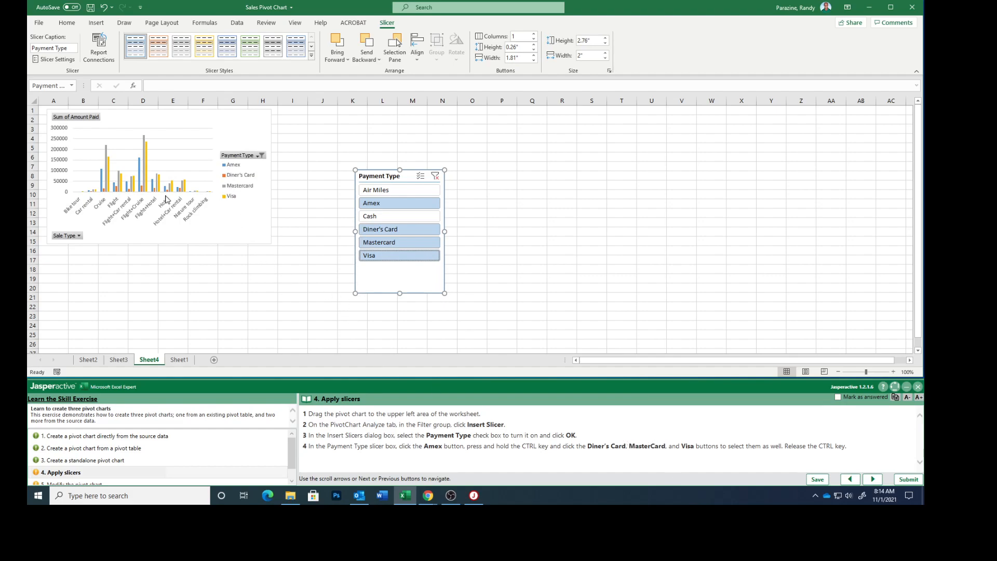
- Mark the Apply slicers task as answered and go to the Modify the pivot chart task
{"action": "left_click", "coordinate": [838, 396]}
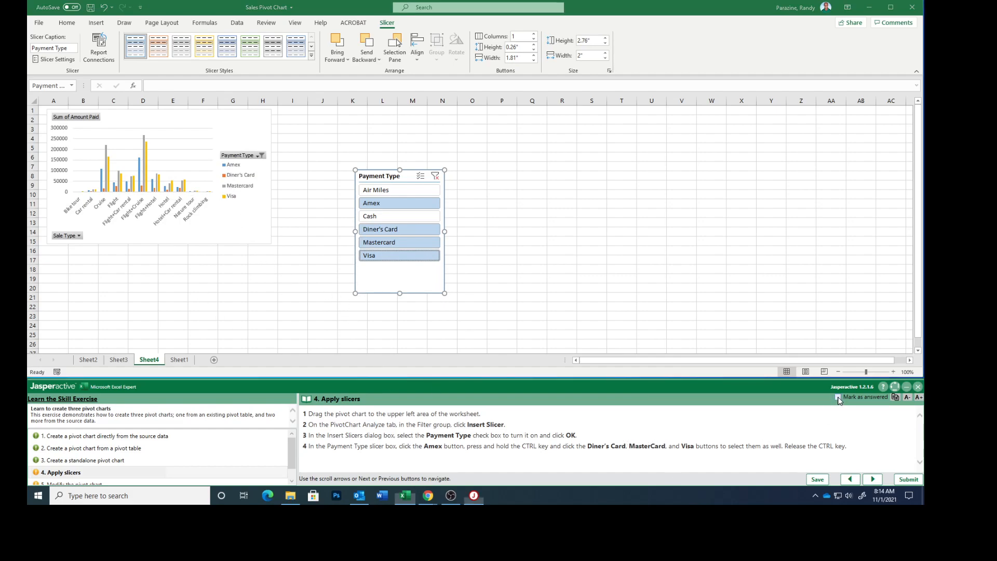
{"action": "left_click", "coordinate": [872, 480]}
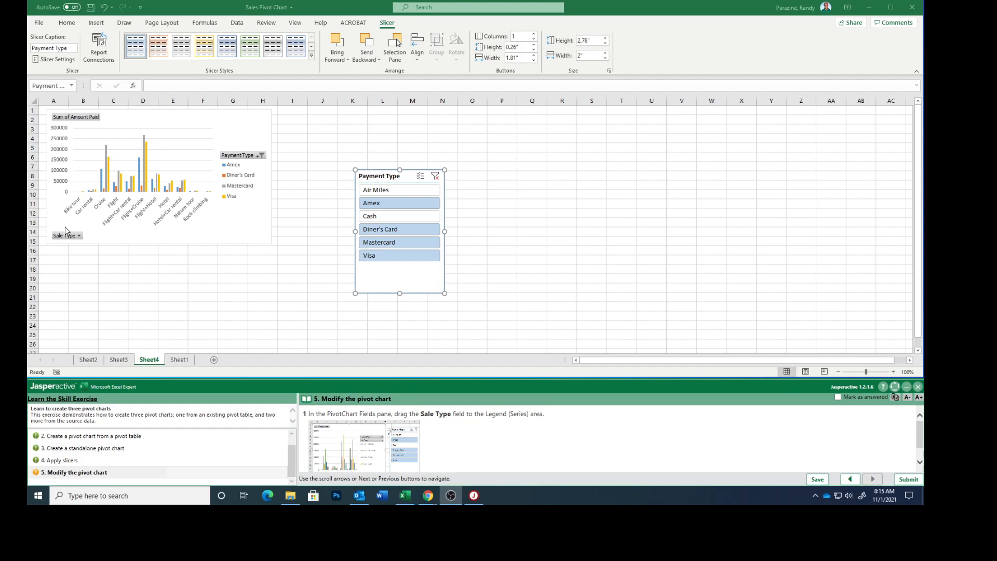
- Move the pivot chart's Sale Type field to the Legend (Series) area and return it to the Axis (Categories) area
{"action": "left_click", "coordinate": [68, 237]}
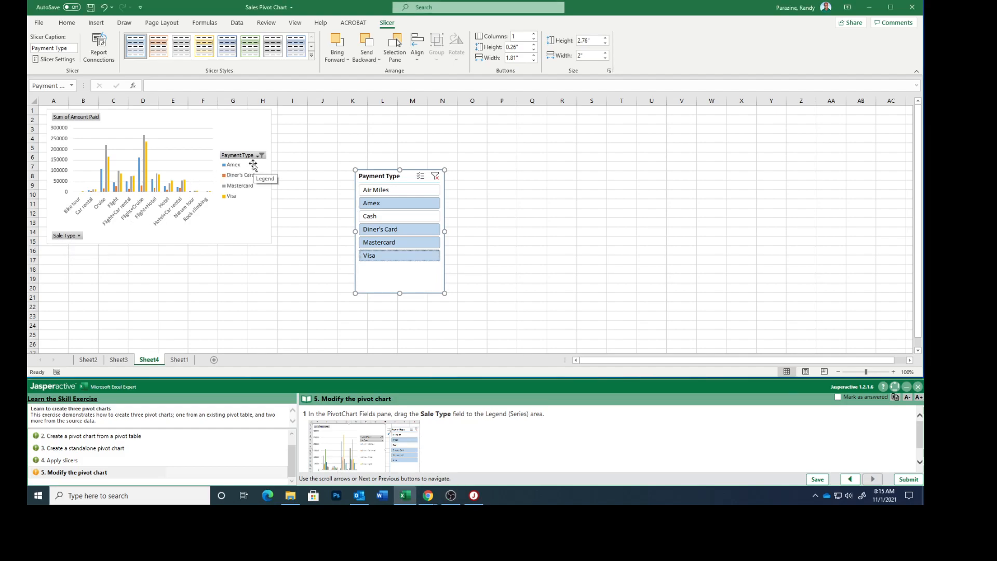
{"action": "left_click", "coordinate": [66, 239]}
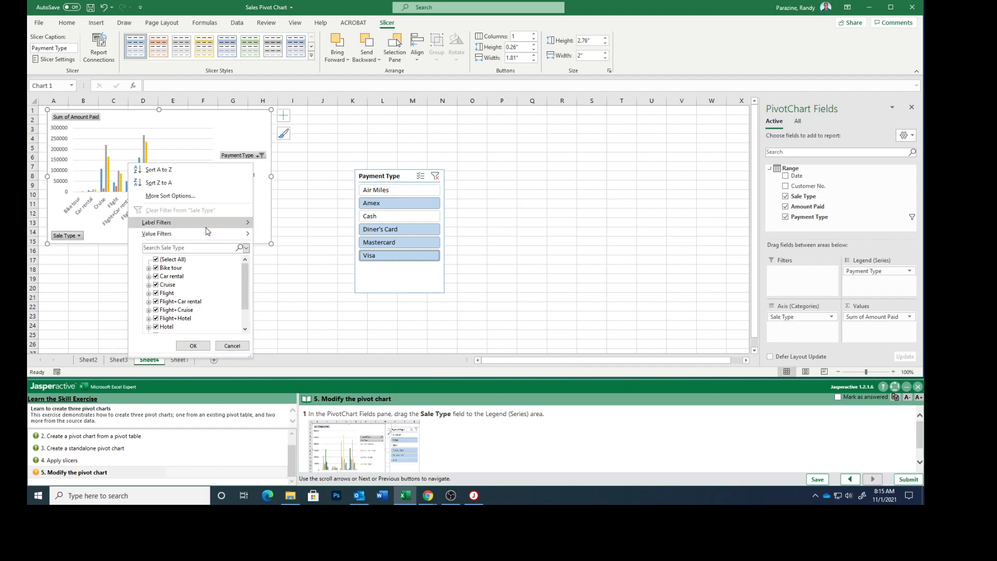
{"action": "left_click", "coordinate": [293, 257]}
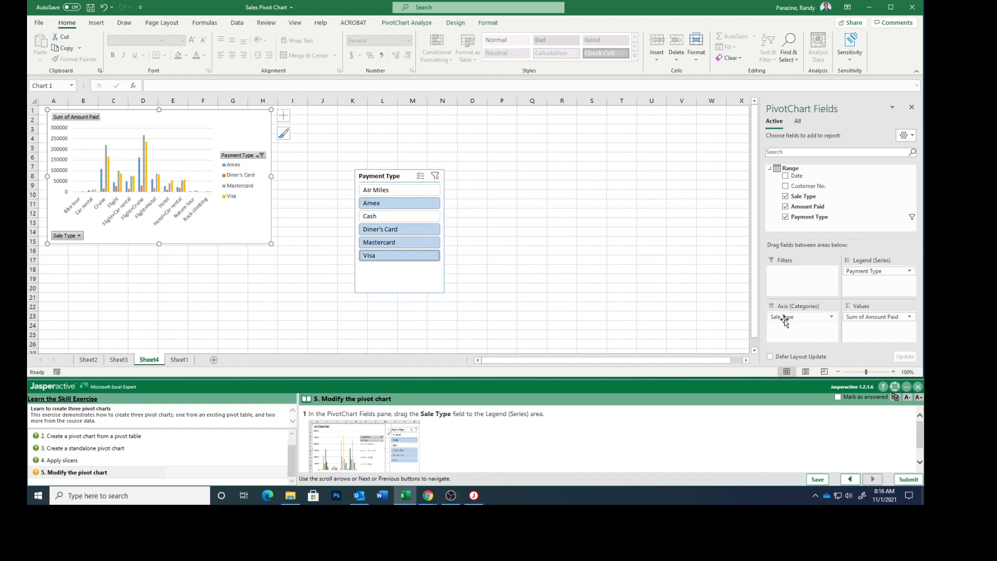
{"action": "left_click_drag", "start_coordinate": [784, 321], "coordinate": [872, 283]}
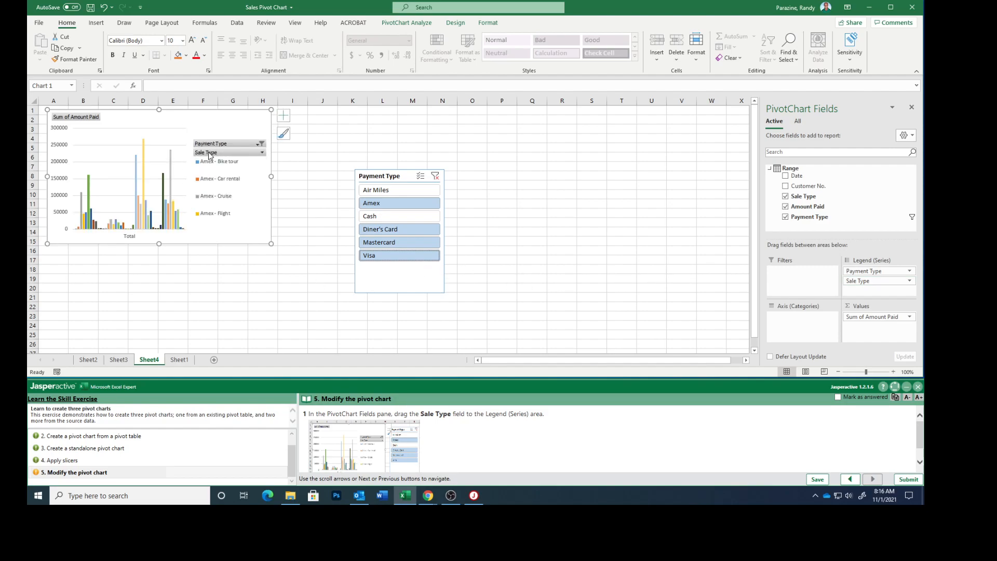
{"action": "scroll", "coordinate": [502, 445], "scroll_direction": "down", "scroll_amount": 2}
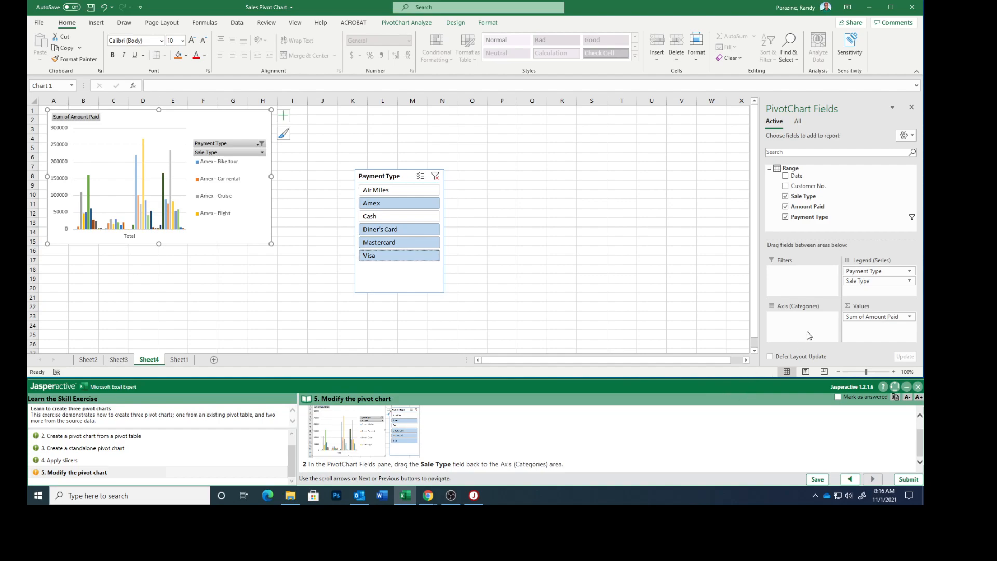
{"action": "left_click_drag", "start_coordinate": [863, 283], "coordinate": [787, 319]}
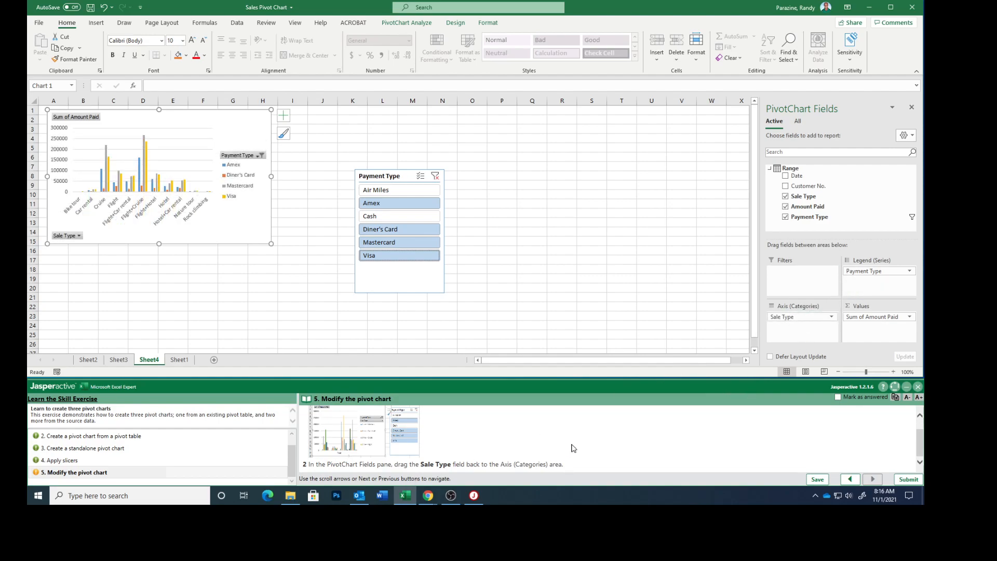
- Mark the Modify the pivot chart task as answered and submit the exercise results for scoring
{"action": "left_click", "coordinate": [838, 397]}
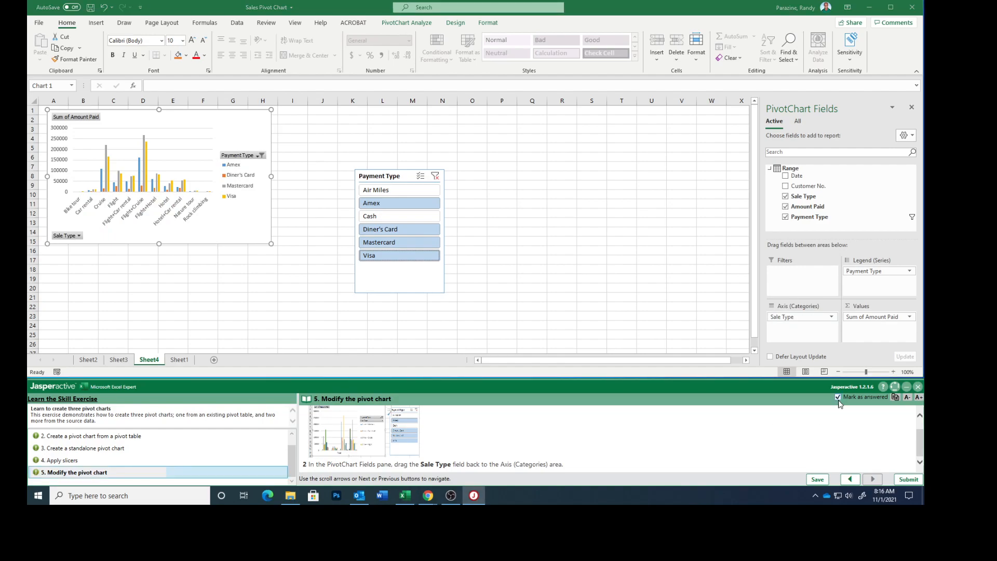
{"action": "left_click", "coordinate": [908, 479]}
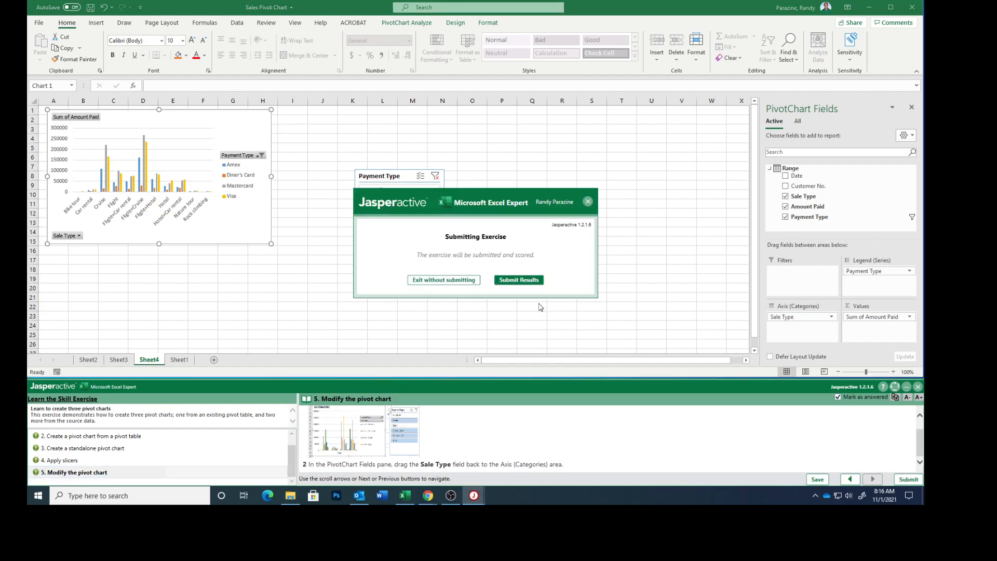
{"action": "left_click", "coordinate": [520, 281]}
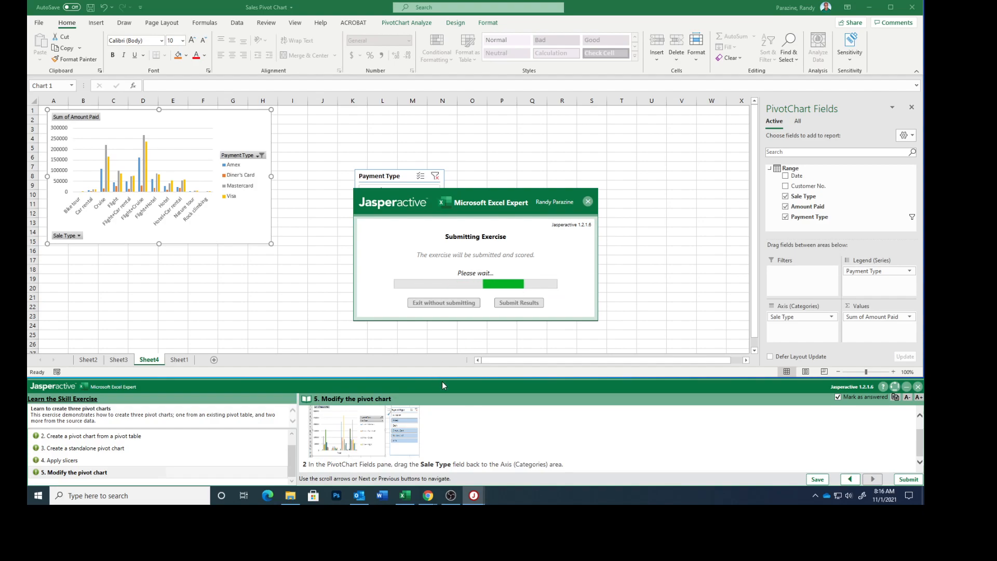